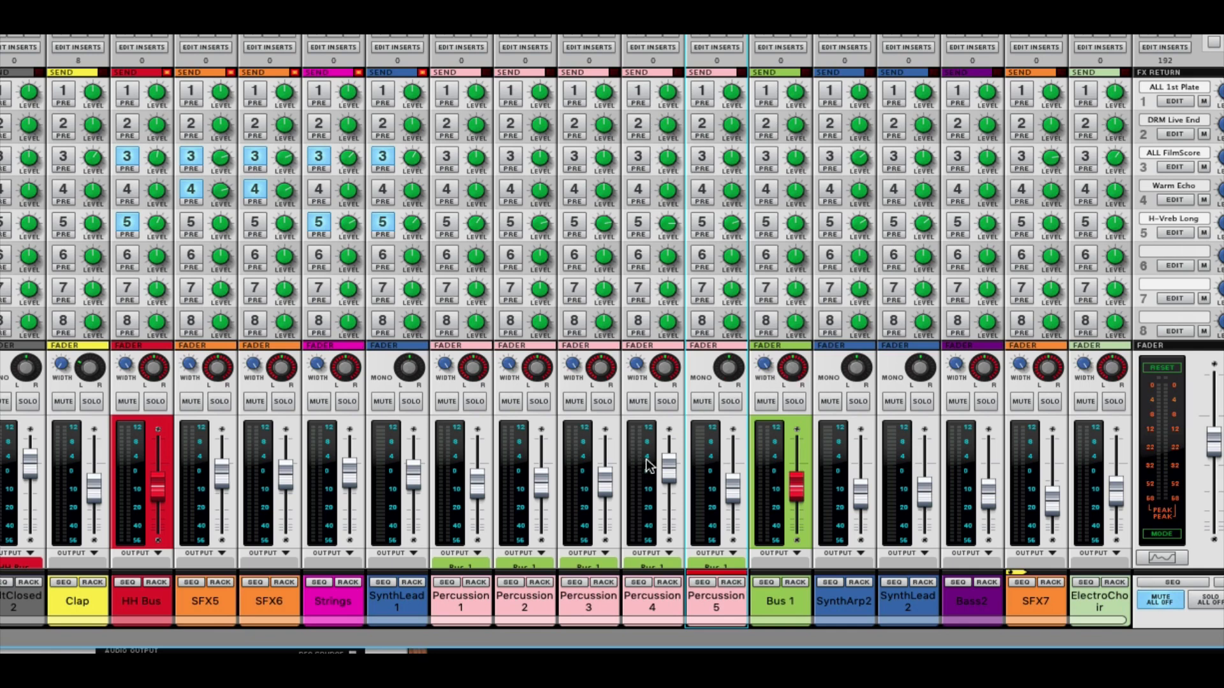
Solo the green Bus 1 channel and raise its fader to about -0.4 dB while listening to the percussion.
left_click_drag(796, 491, 797, 477)
left_click(793, 402)
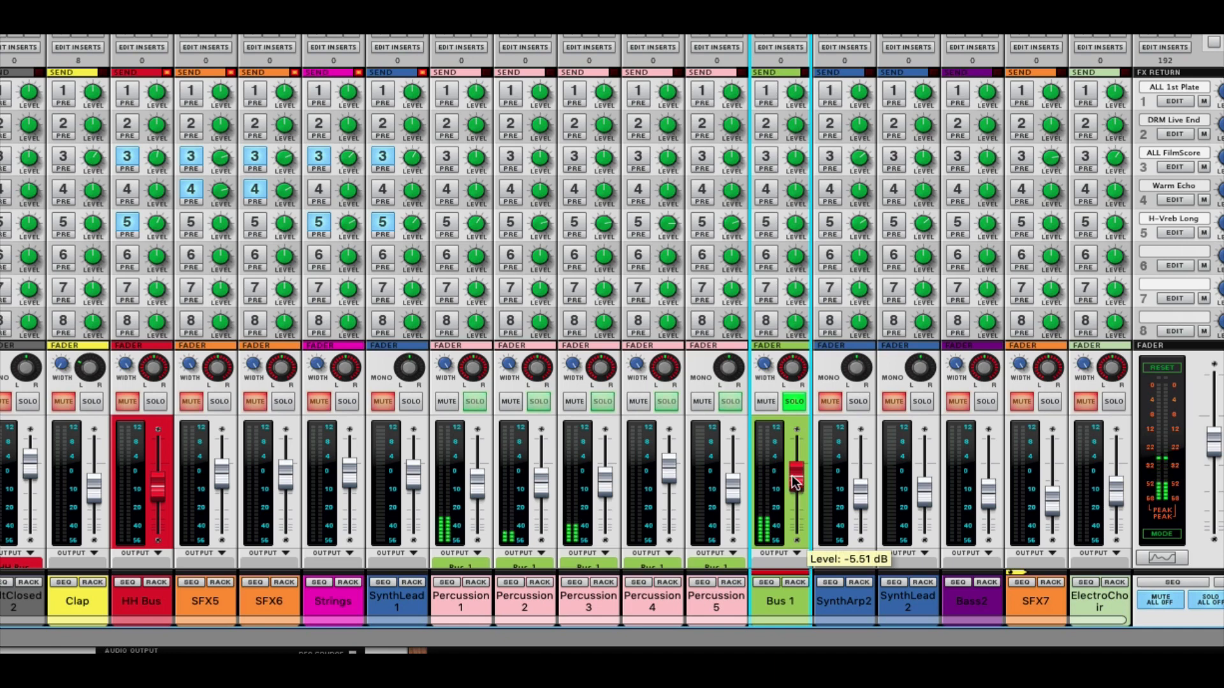
left_click_drag(797, 481, 798, 458)
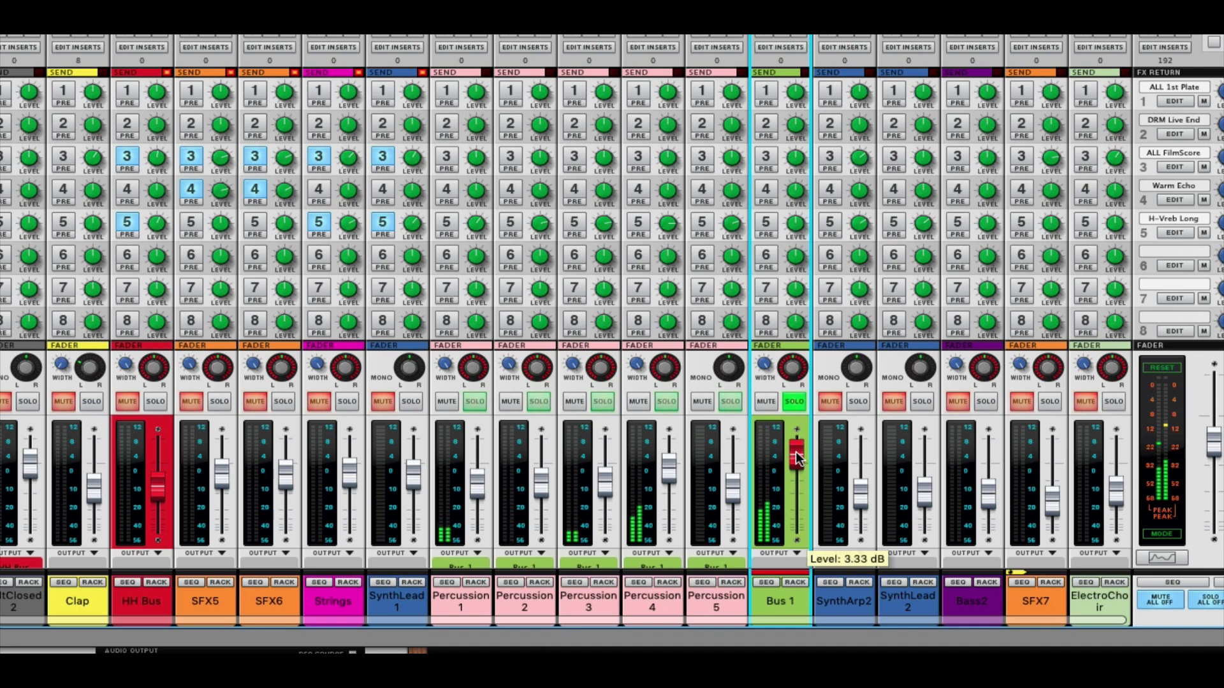
left_click_drag(796, 457, 798, 467)
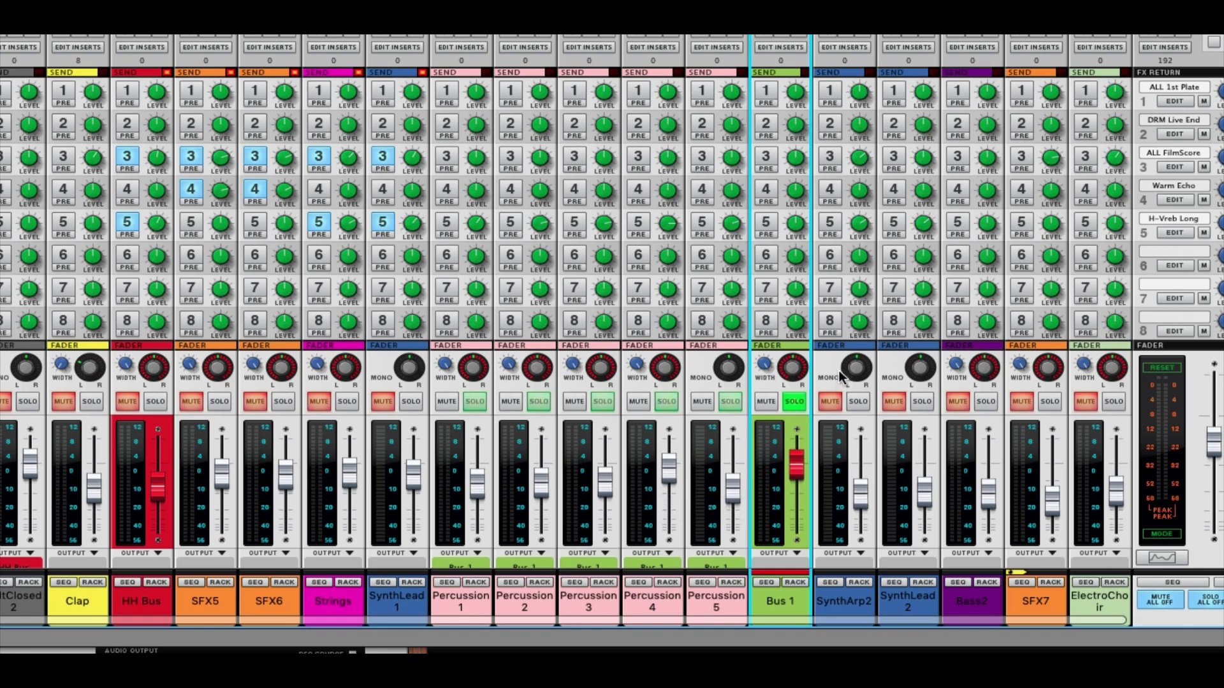
Examine Bus 1's frequency spectrum in the Spectrum EQ during playback with the percussion inserts bypassed, then stop playback and close it.
scroll(836, 373, "up", 10)
scroll(788, 378, "up", 8)
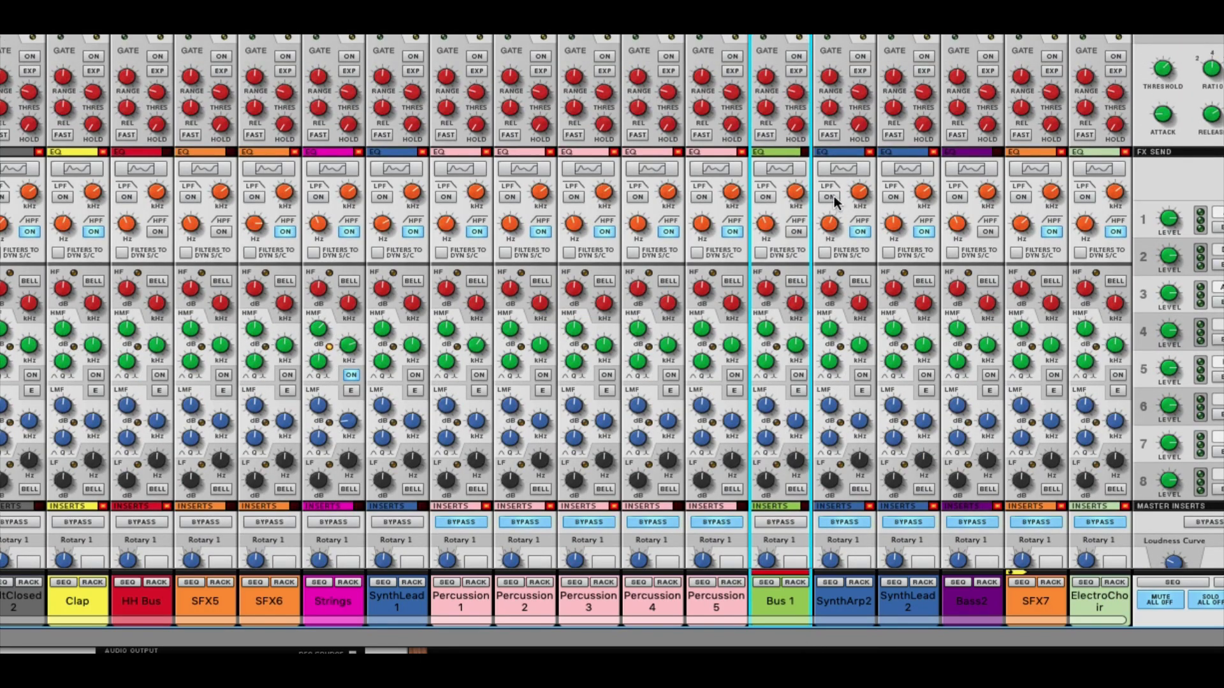
left_click(796, 169)
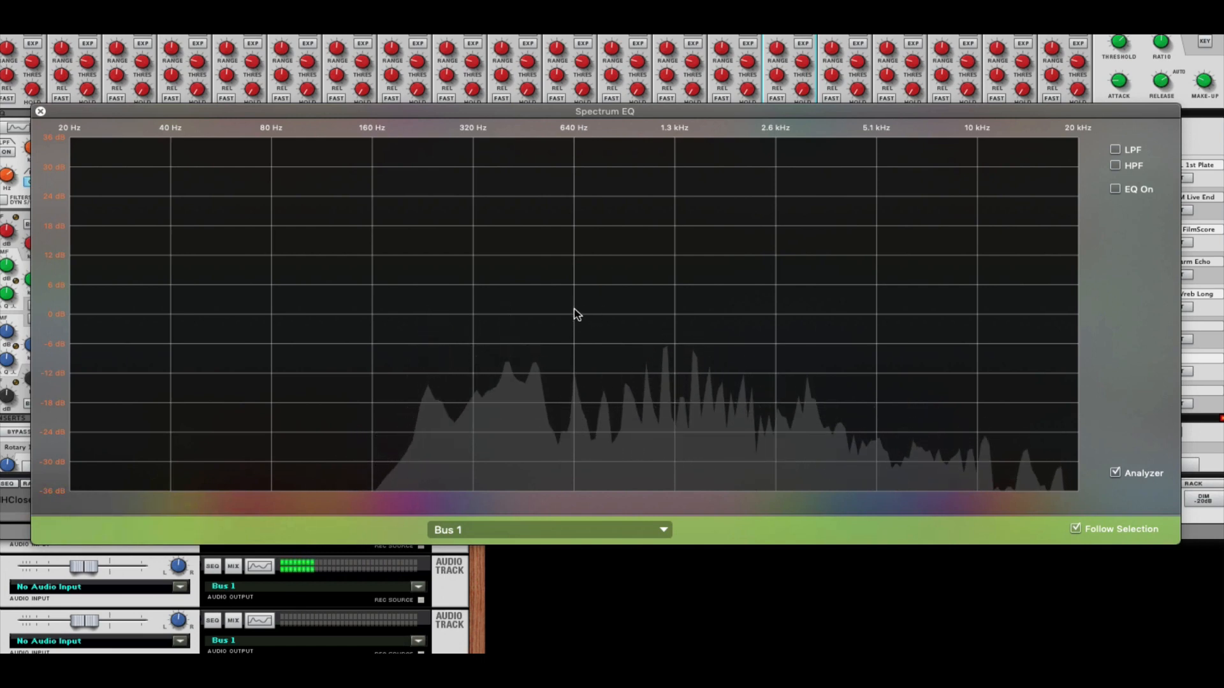
key("space")
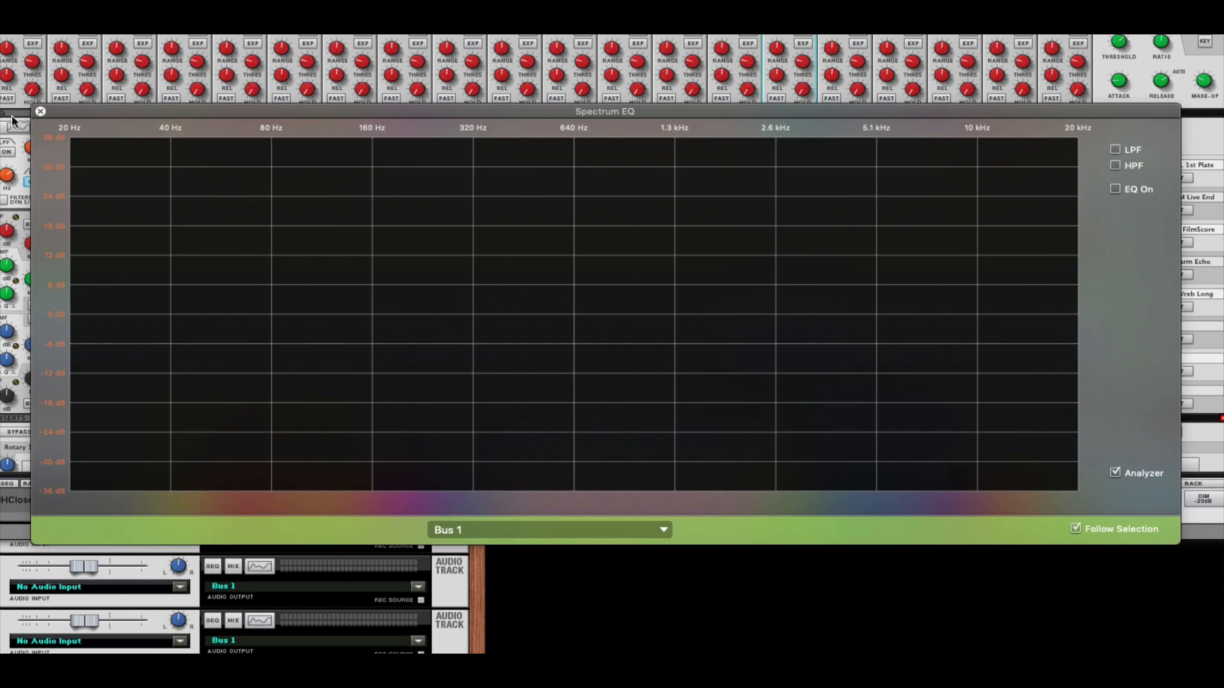
left_click(40, 113)
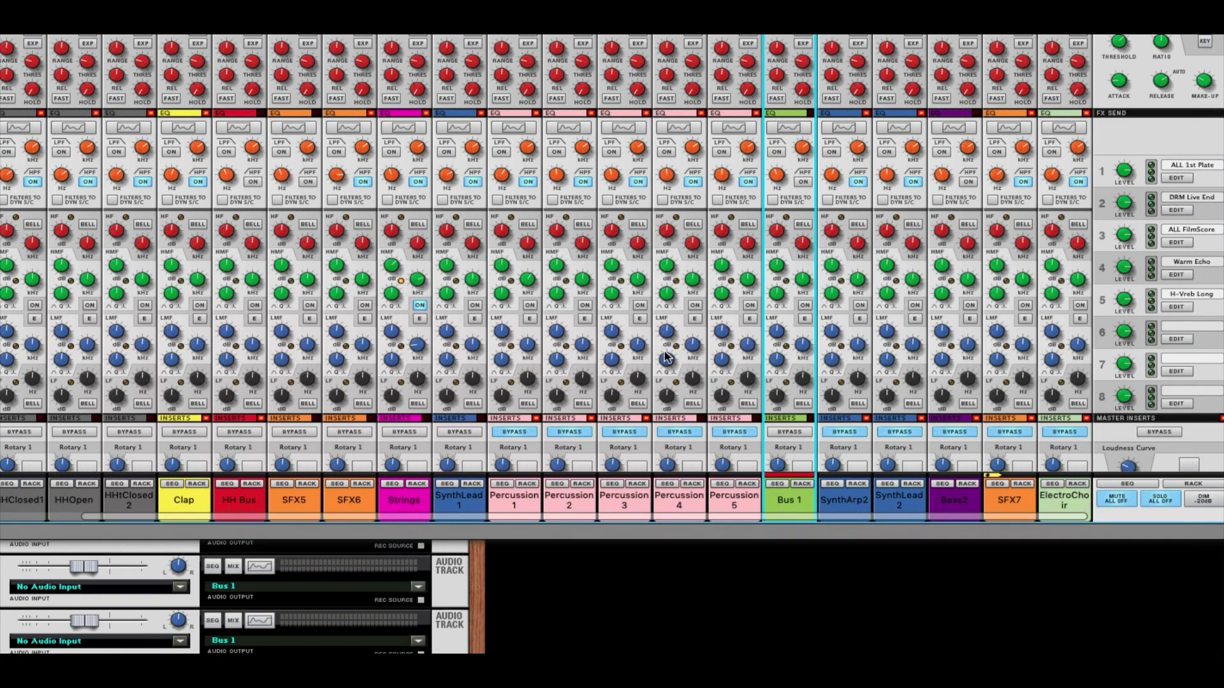
Play the song and examine Bus 1's spectrum in the Spectrum EQ with the percussion inserts active.
scroll(664, 365, "down", 5)
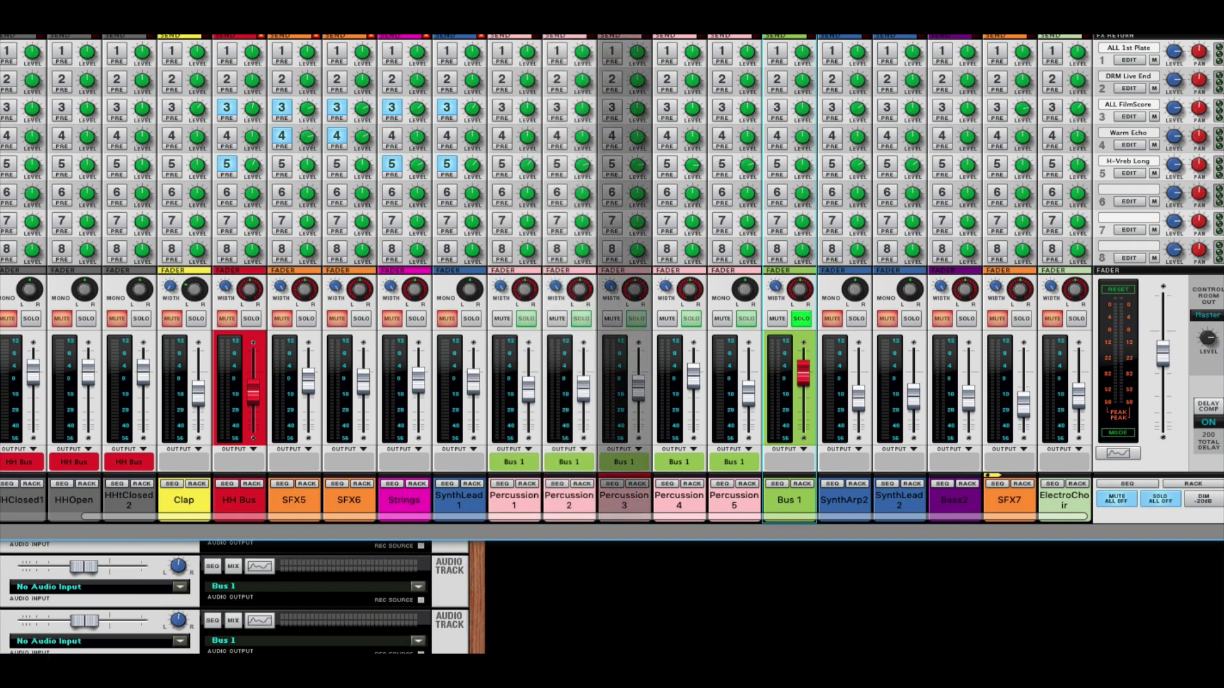
key("Down")
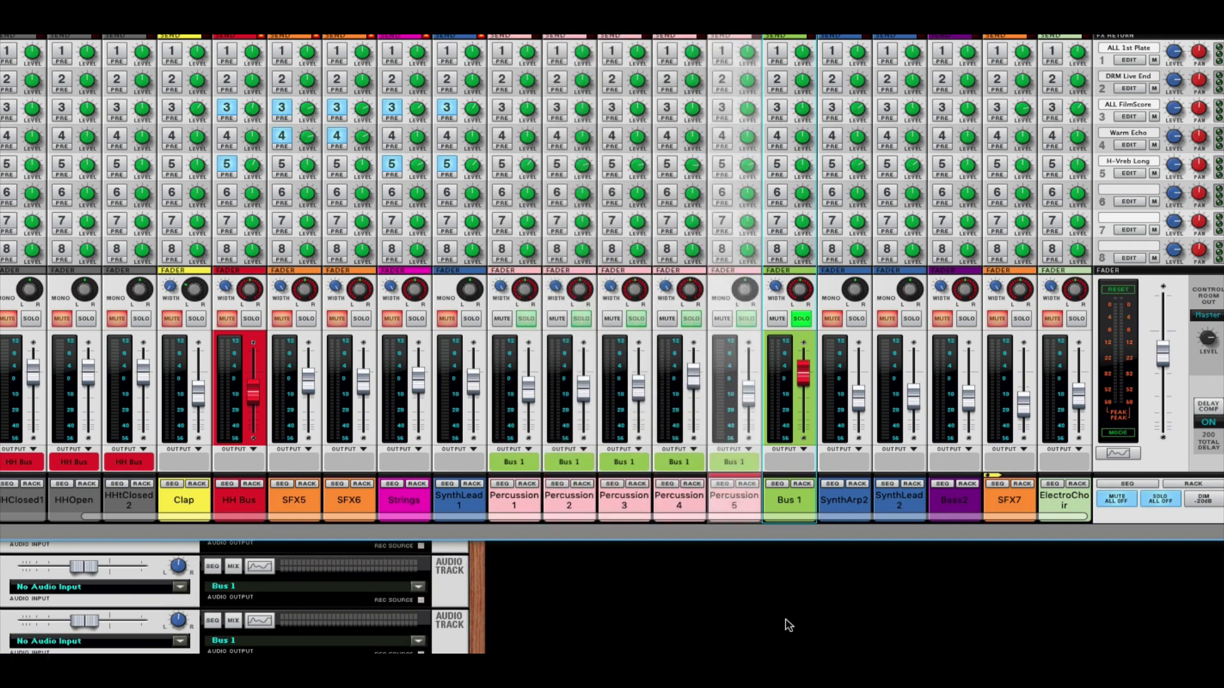
key("space")
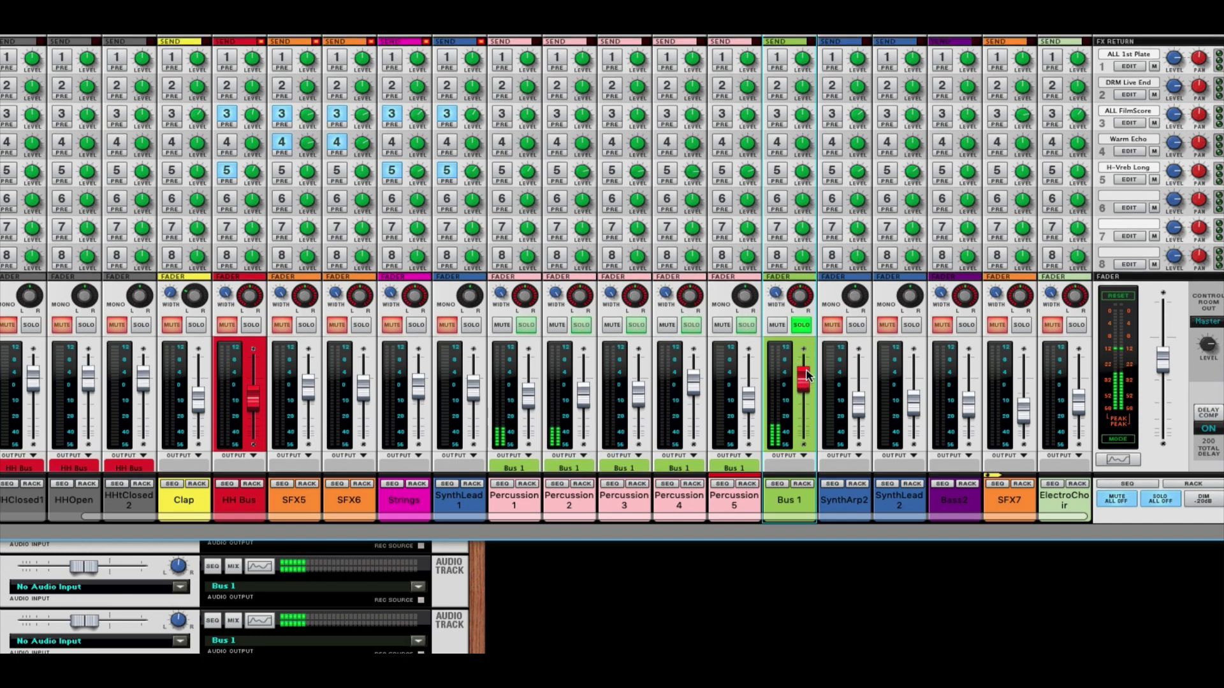
scroll(810, 364, "up", 10)
scroll(815, 268, "up", 1)
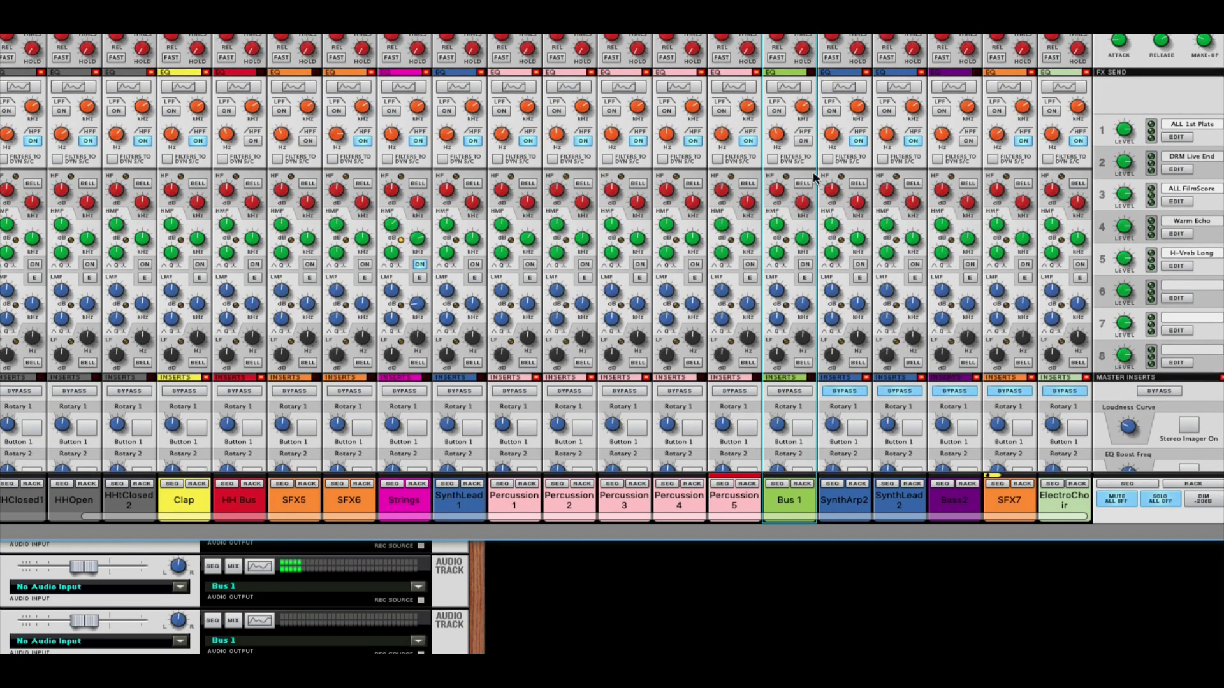
left_click(787, 86)
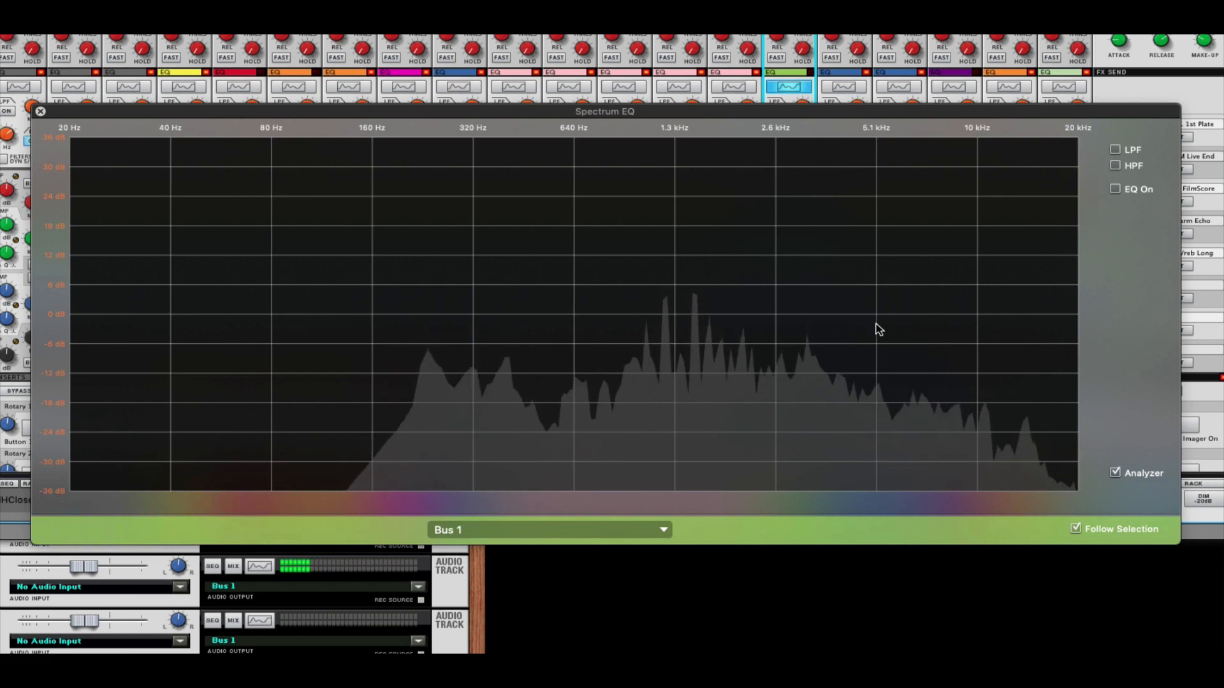
left_click(40, 113)
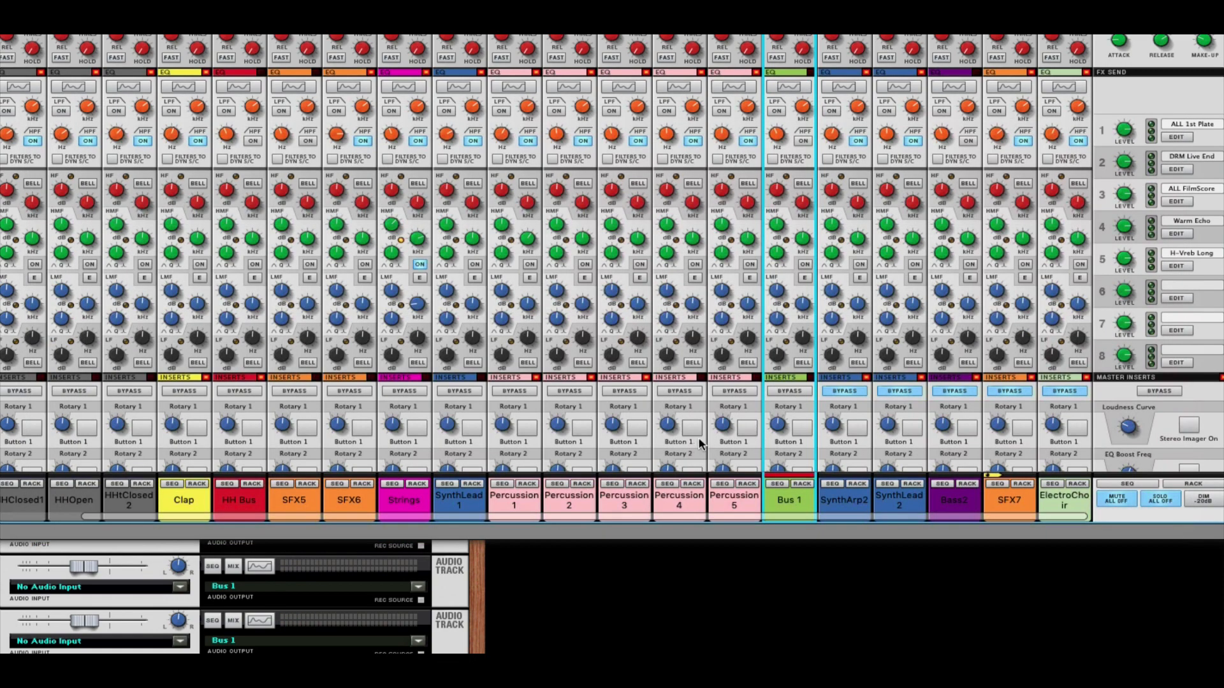
Inspect the AIR Enhancer settings among Percussion 1's insert effects in the rack, then hide the inserts again.
scroll(732, 454, "down", 10)
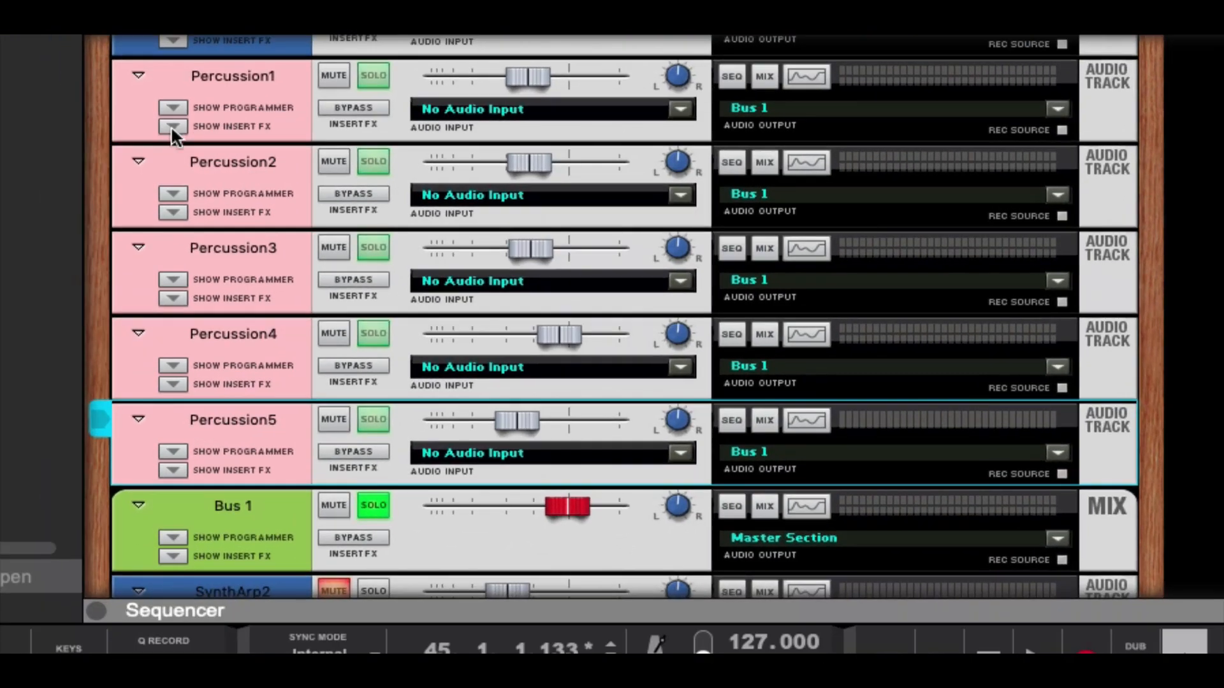
left_click(172, 125)
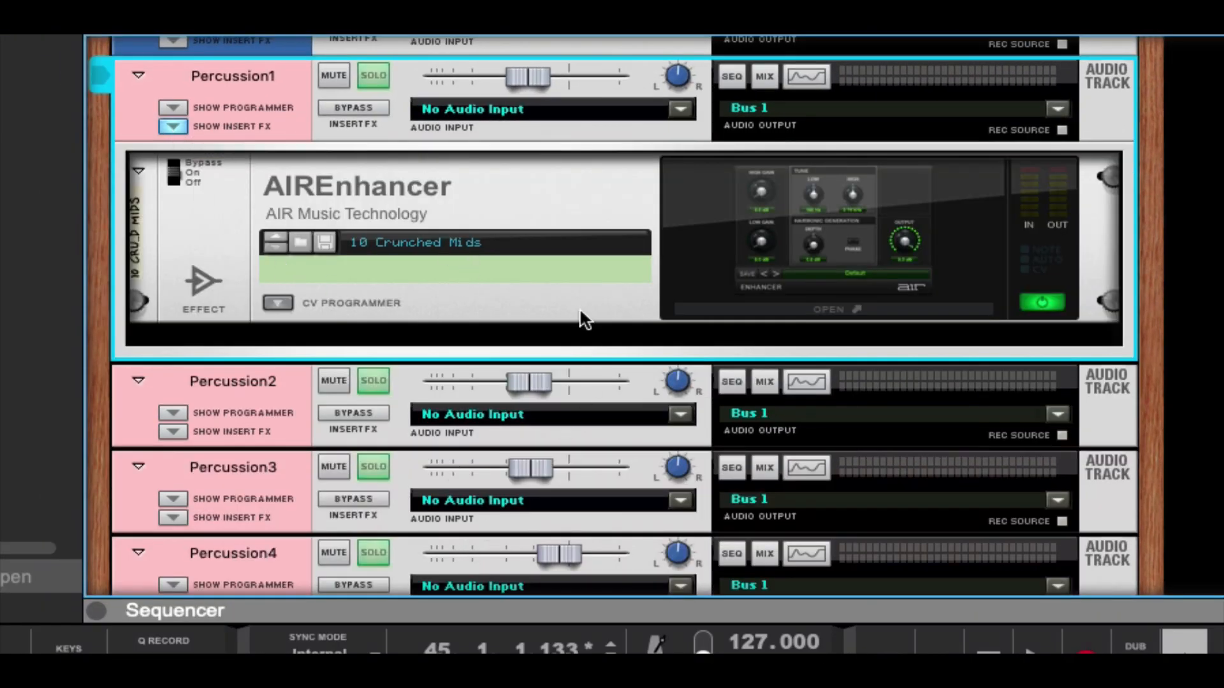
left_click(870, 309)
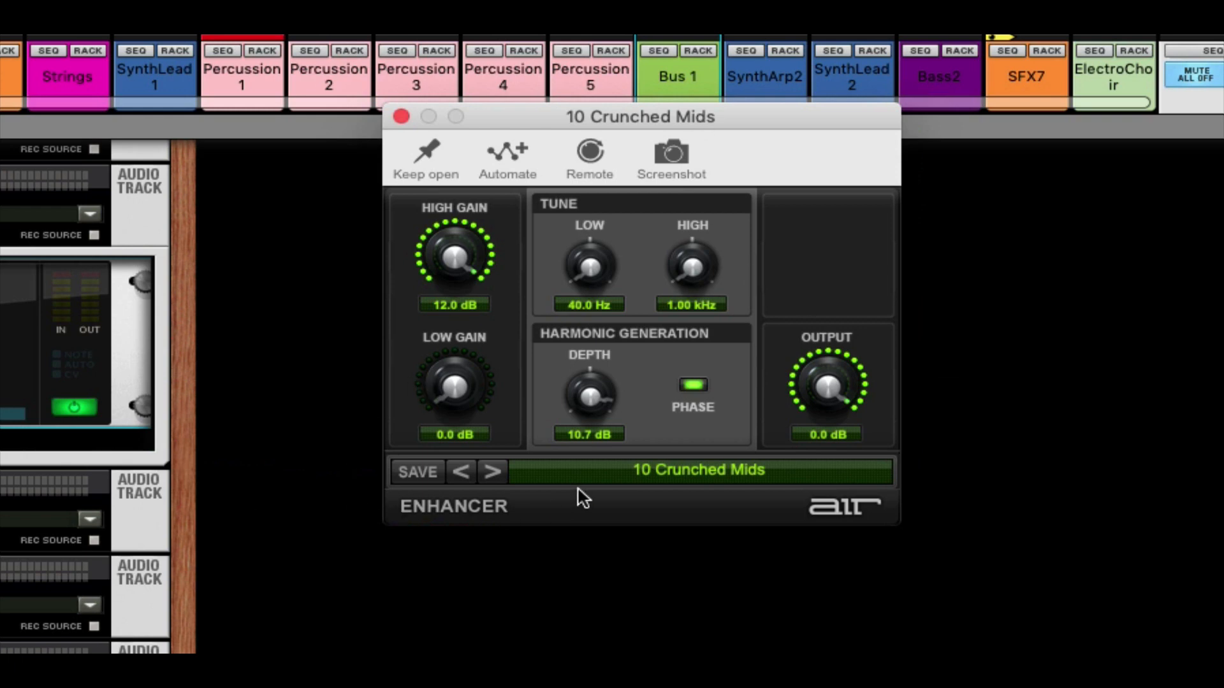
left_click(400, 116)
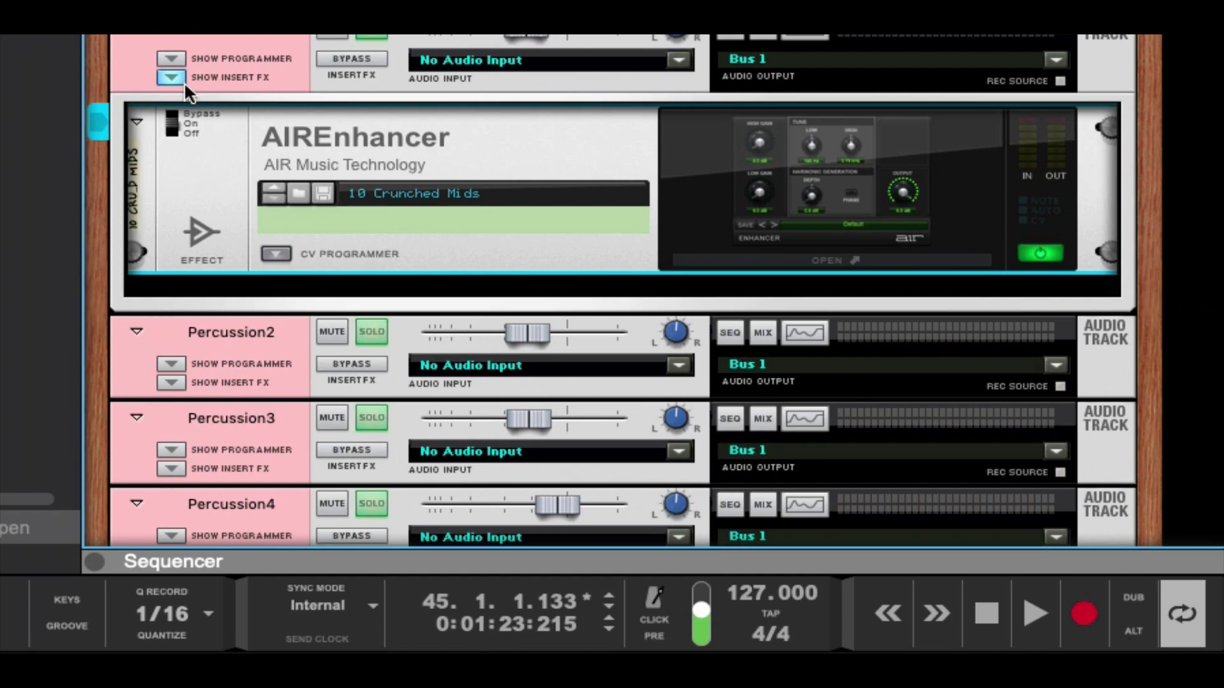
left_click(174, 76)
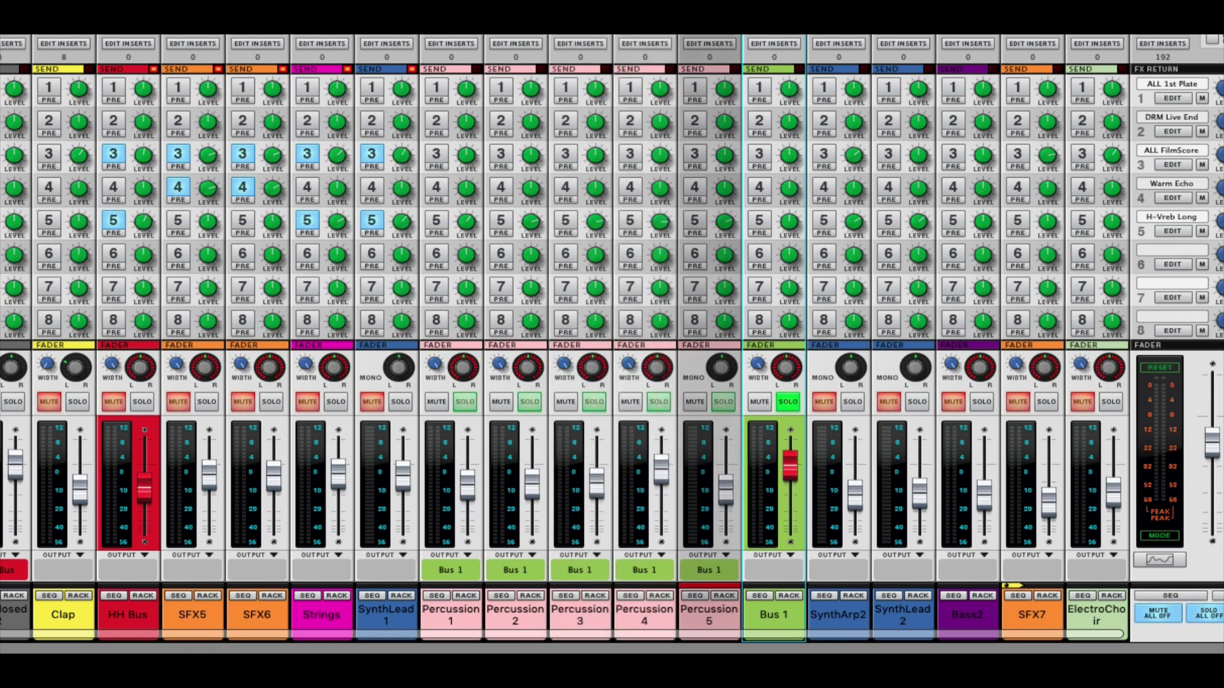
Unsolo Bus 1 and lower its fader to about -2.2 dB while listening to the full mix.
left_click(786, 401)
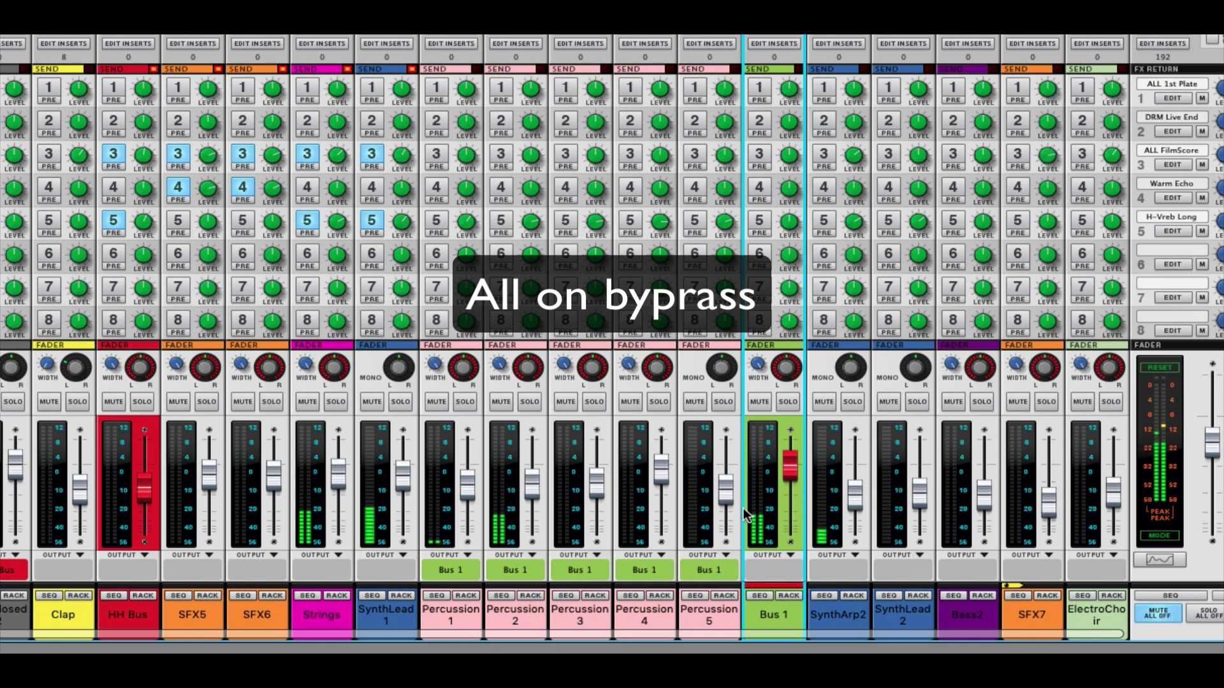
mouse_move(786, 465)
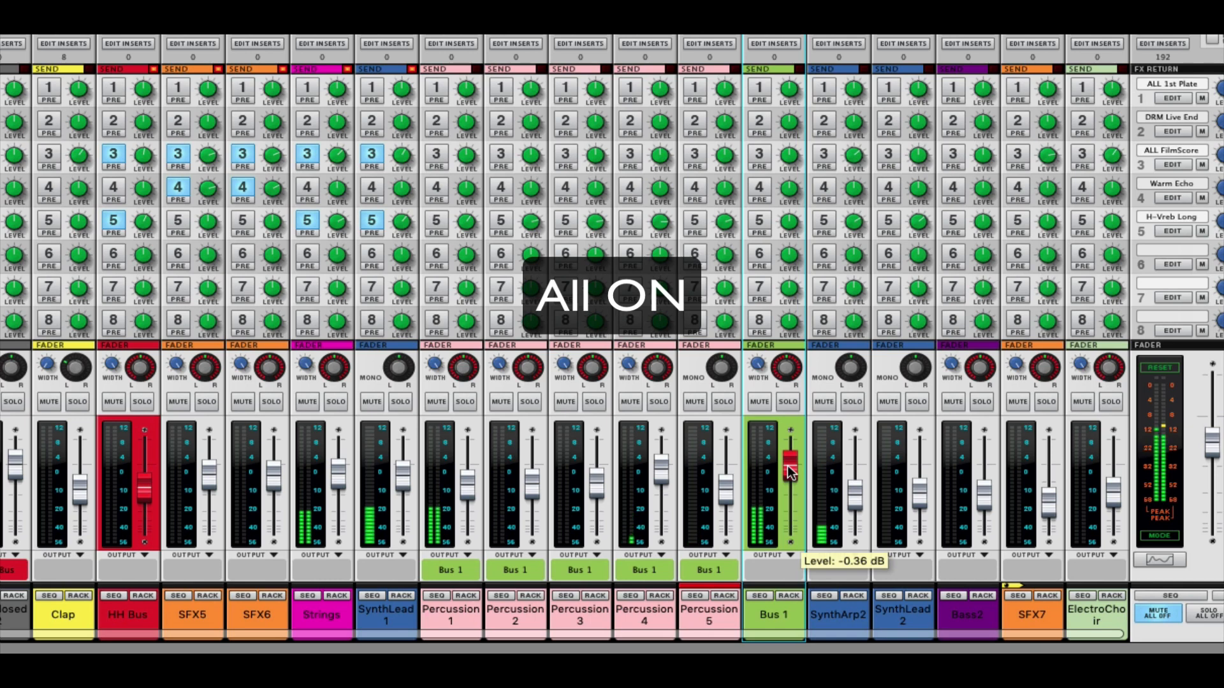
left_click_drag(787, 470, 788, 476)
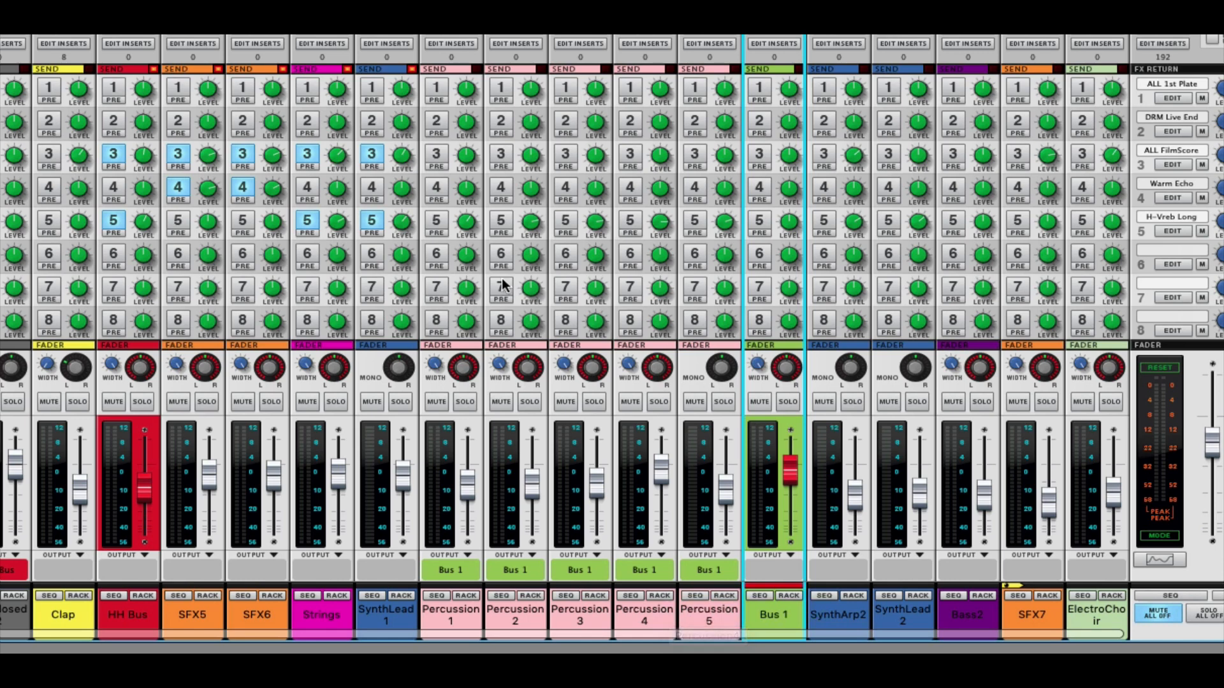
Enable FX send 5 (H-Vreb Long) on the Percussion 1 through Percussion 5 channels.
left_click(435, 222)
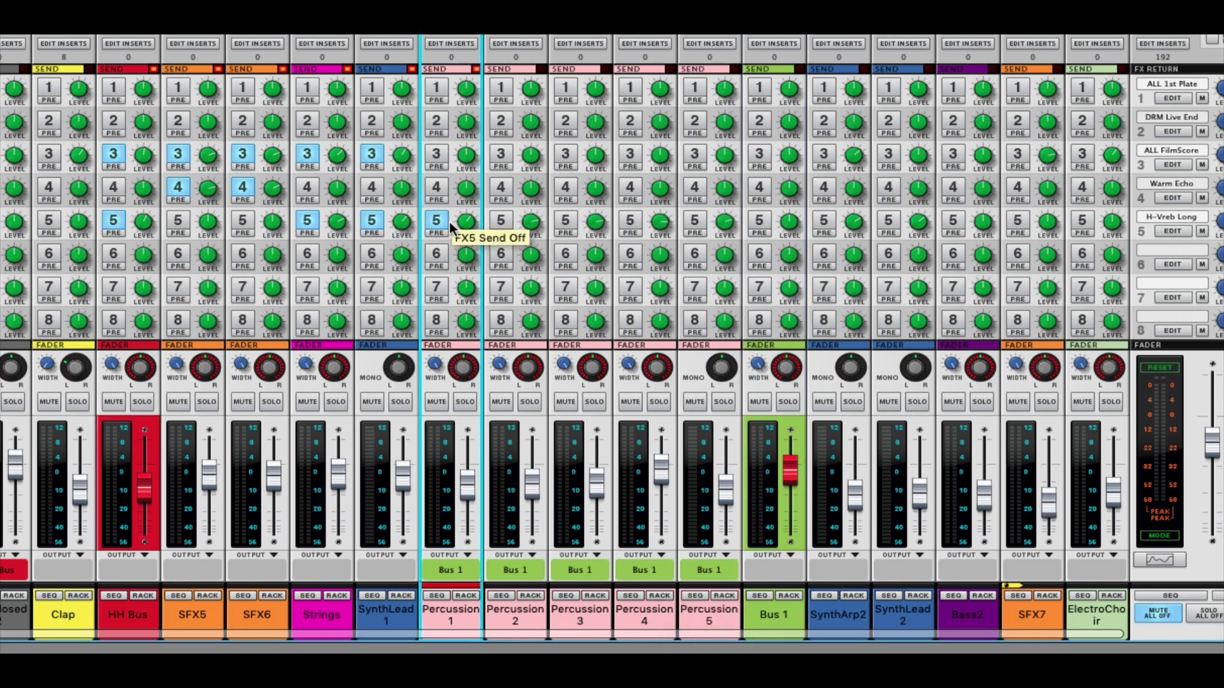
left_click(500, 220)
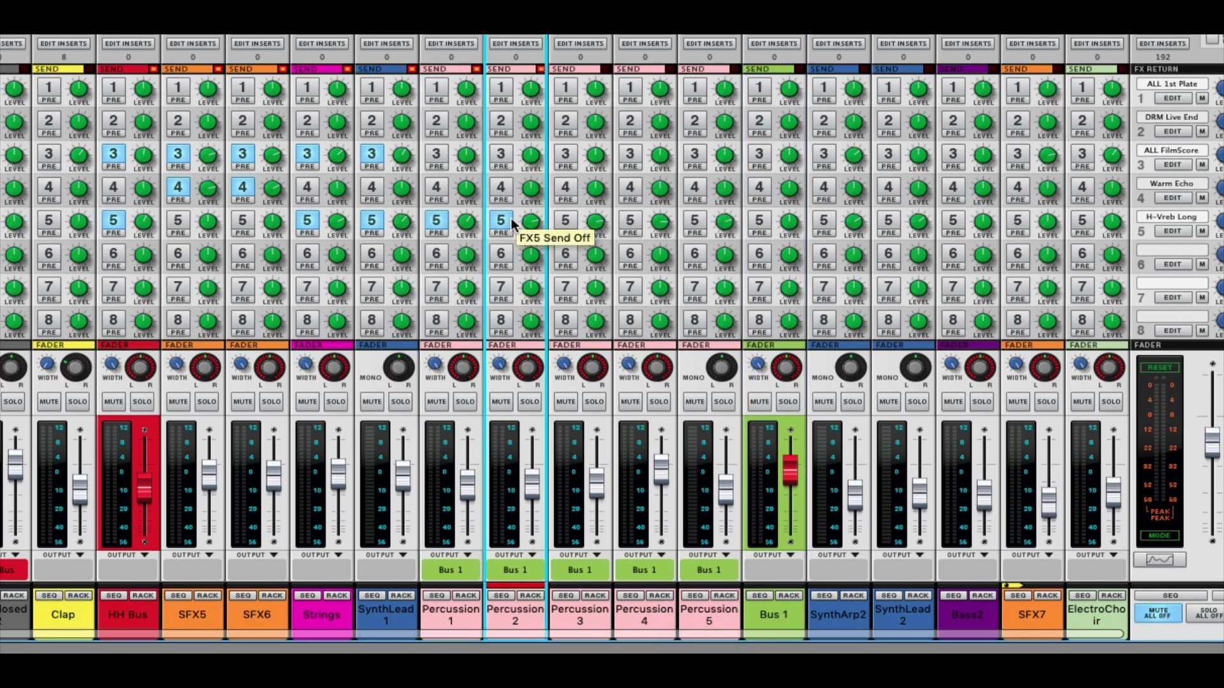
left_click(569, 220)
left_click(630, 222)
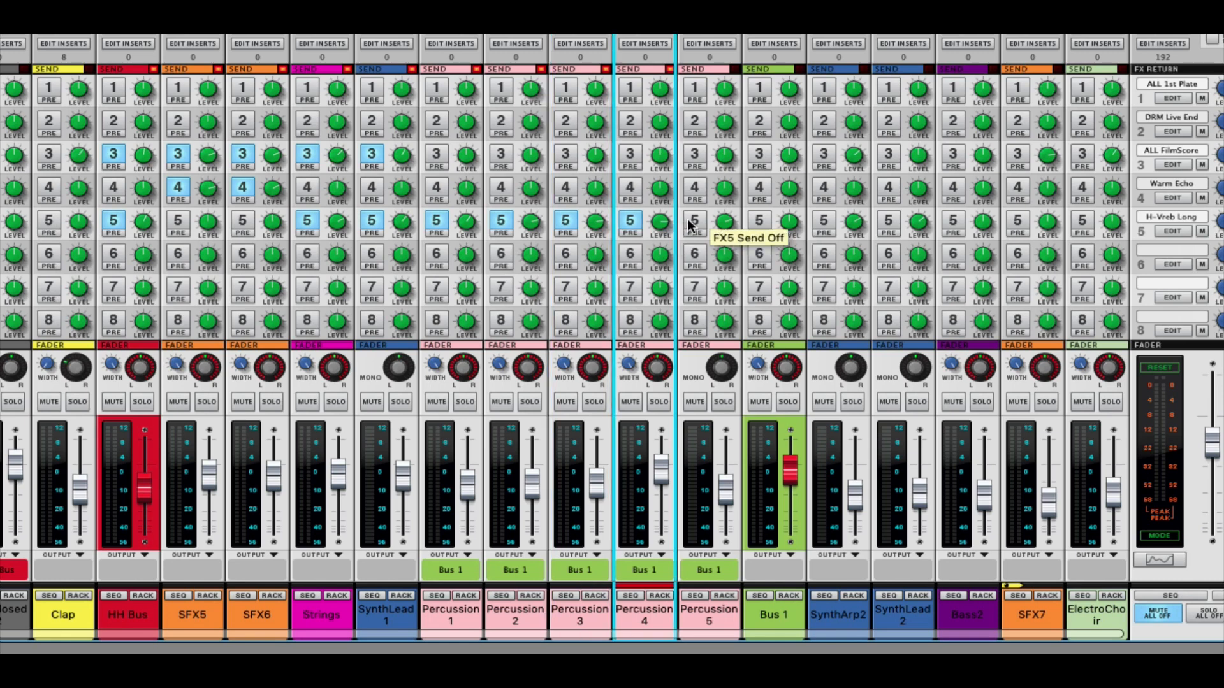
left_click(692, 222)
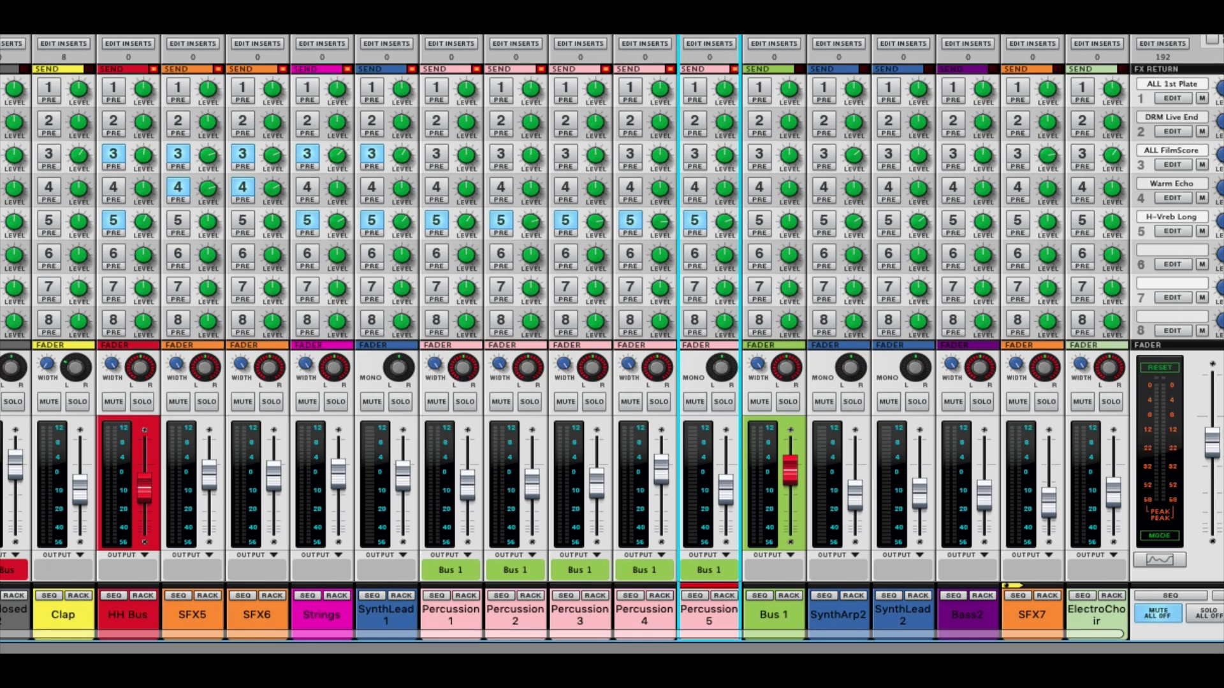
Slightly lower the Bus 1 and SynthLead 1 faders while playing the full mix, then stop playback.
key("space")
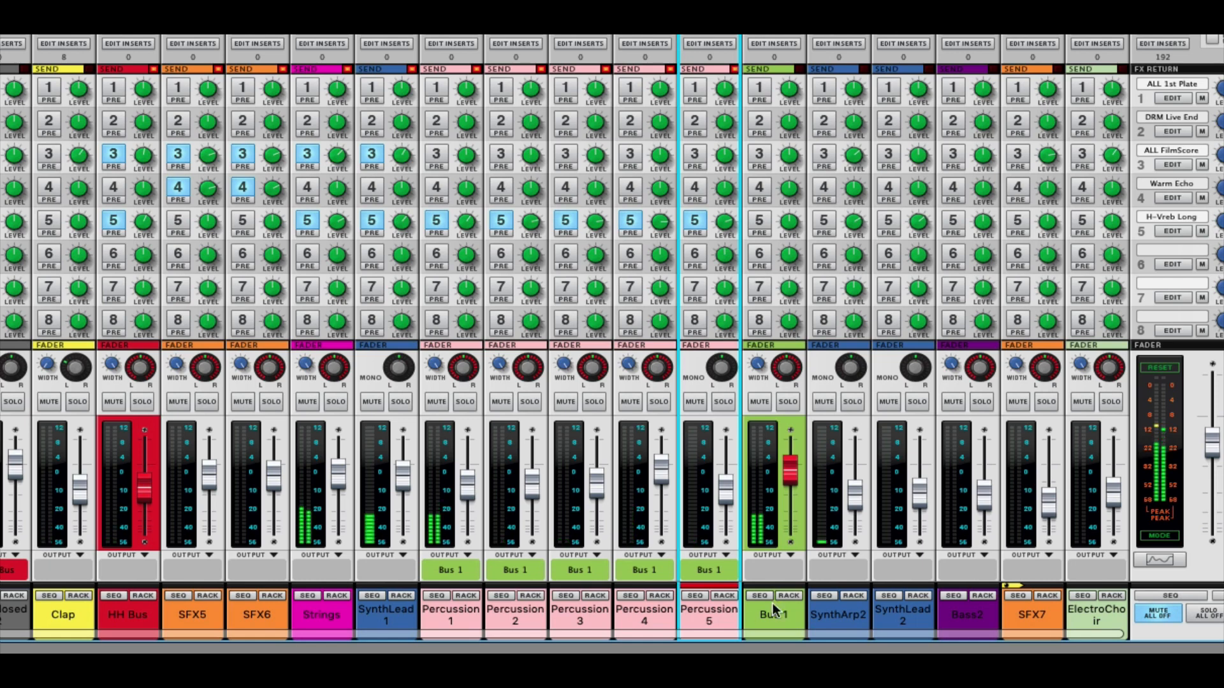
mouse_move(792, 475)
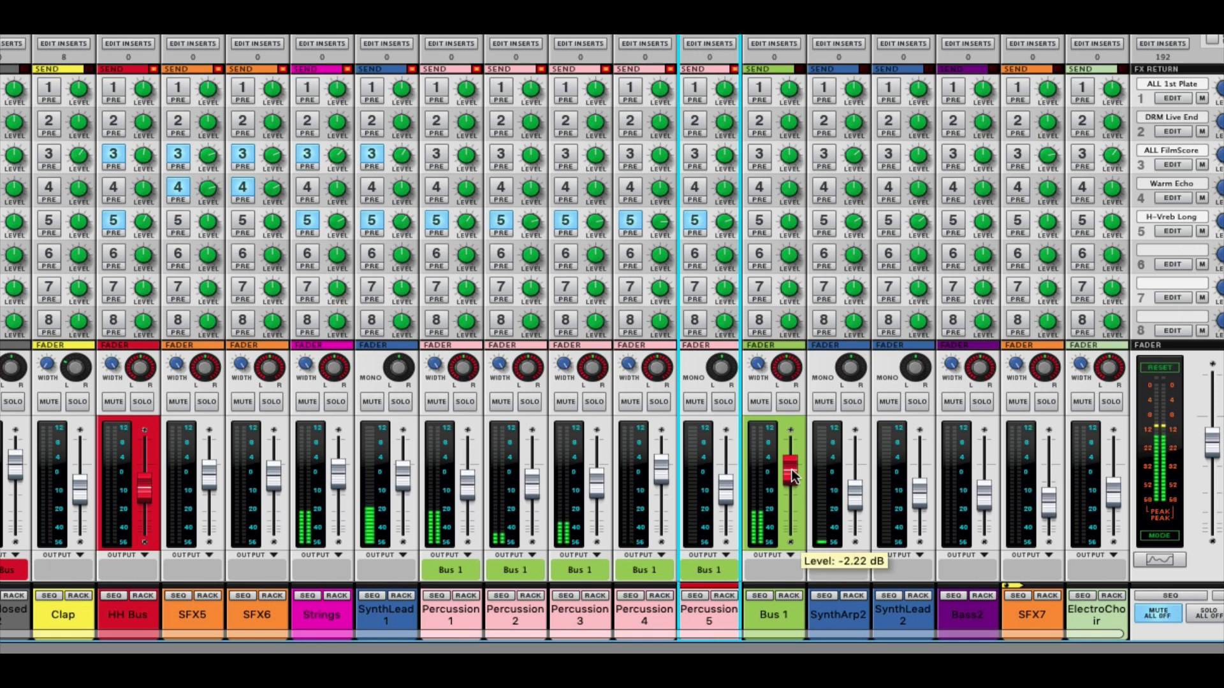
left_click_drag(792, 475, 789, 479)
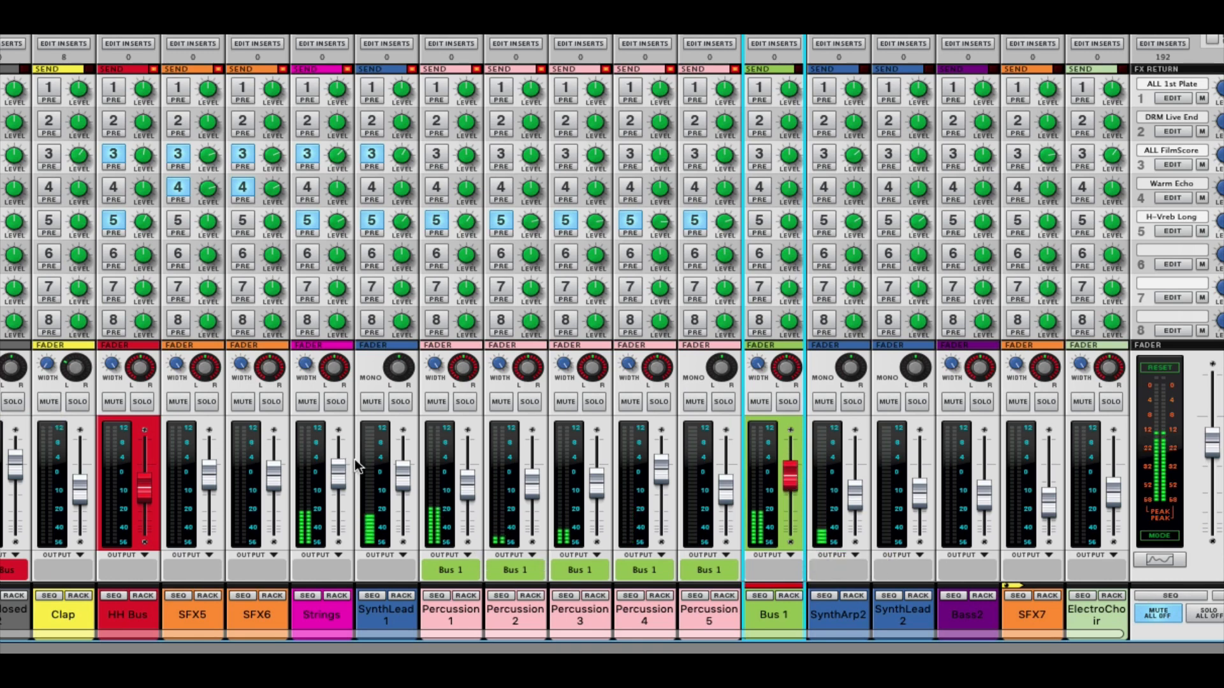
left_click_drag(401, 472, 402, 480)
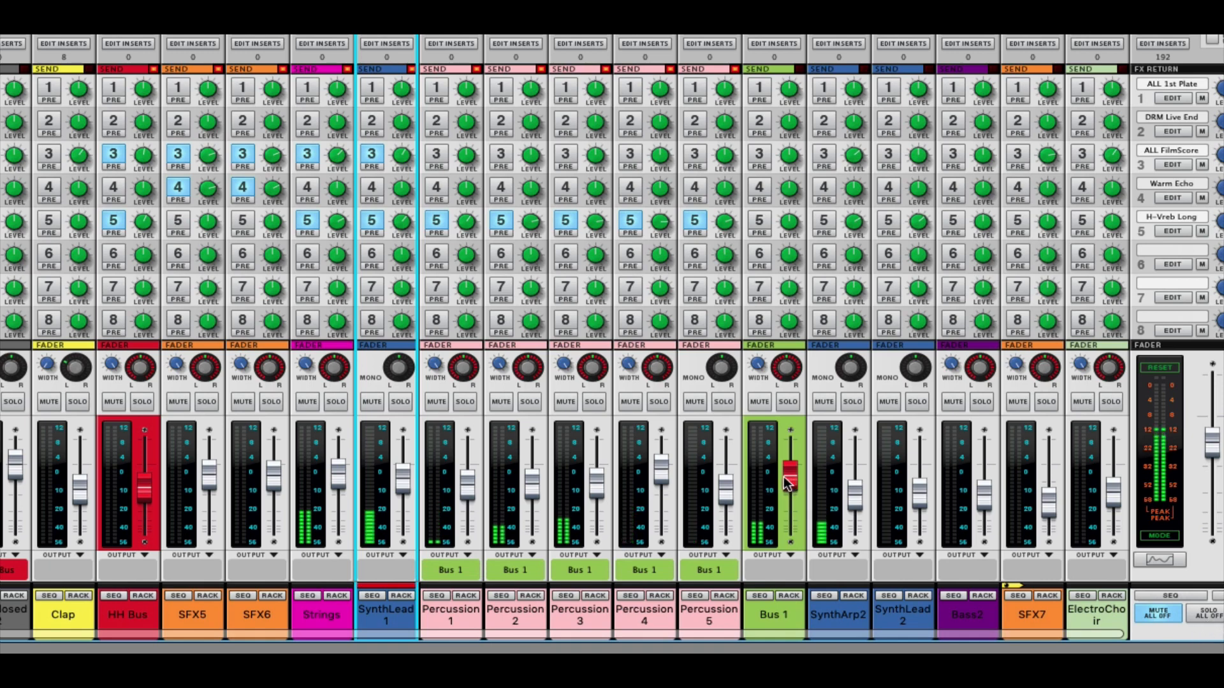
key("space")
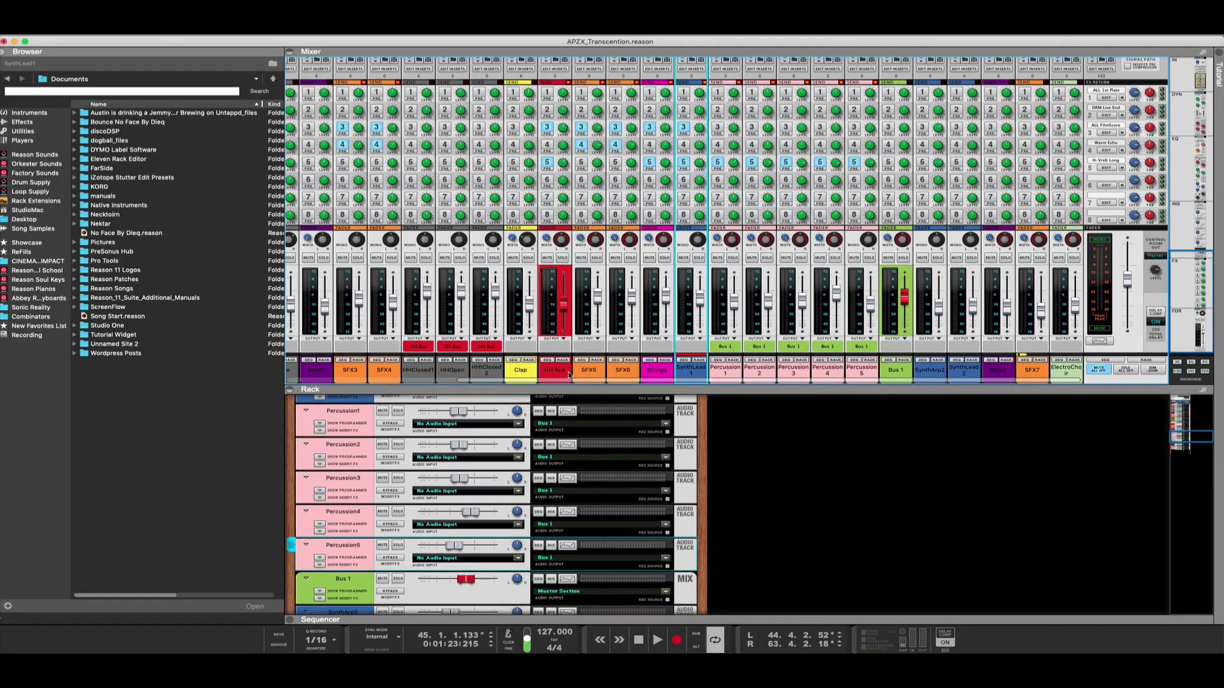
left_click_drag(568, 384, 377, 374)
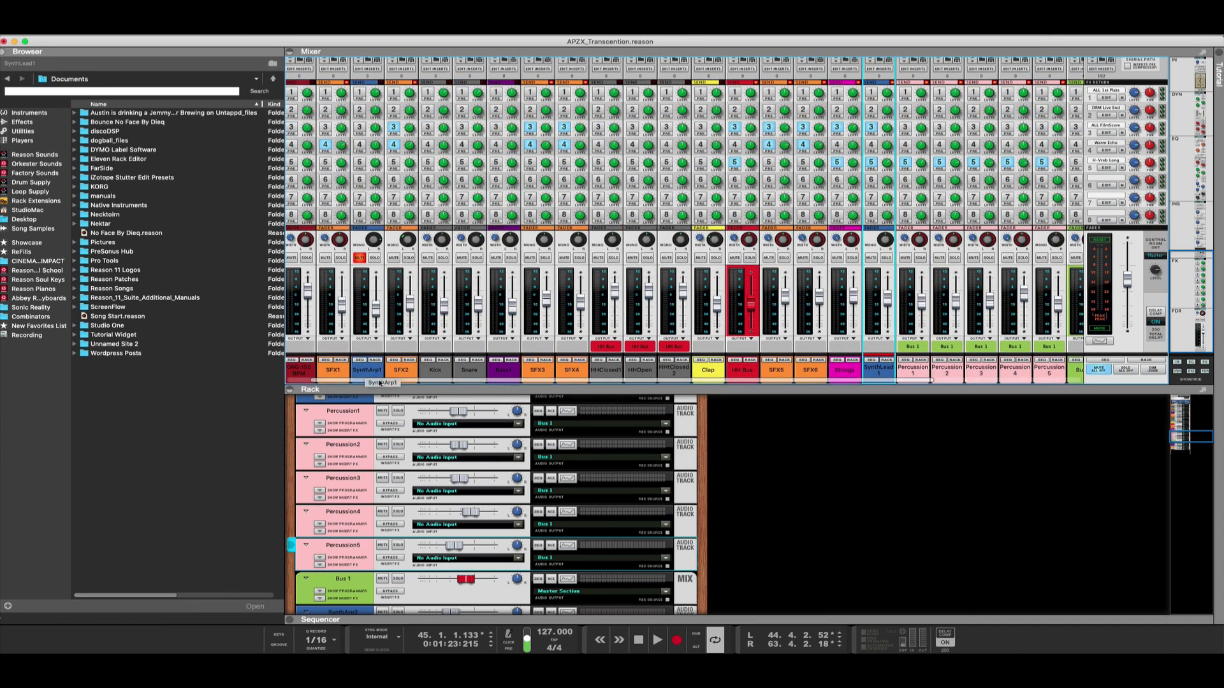
left_click_drag(426, 381, 604, 383)
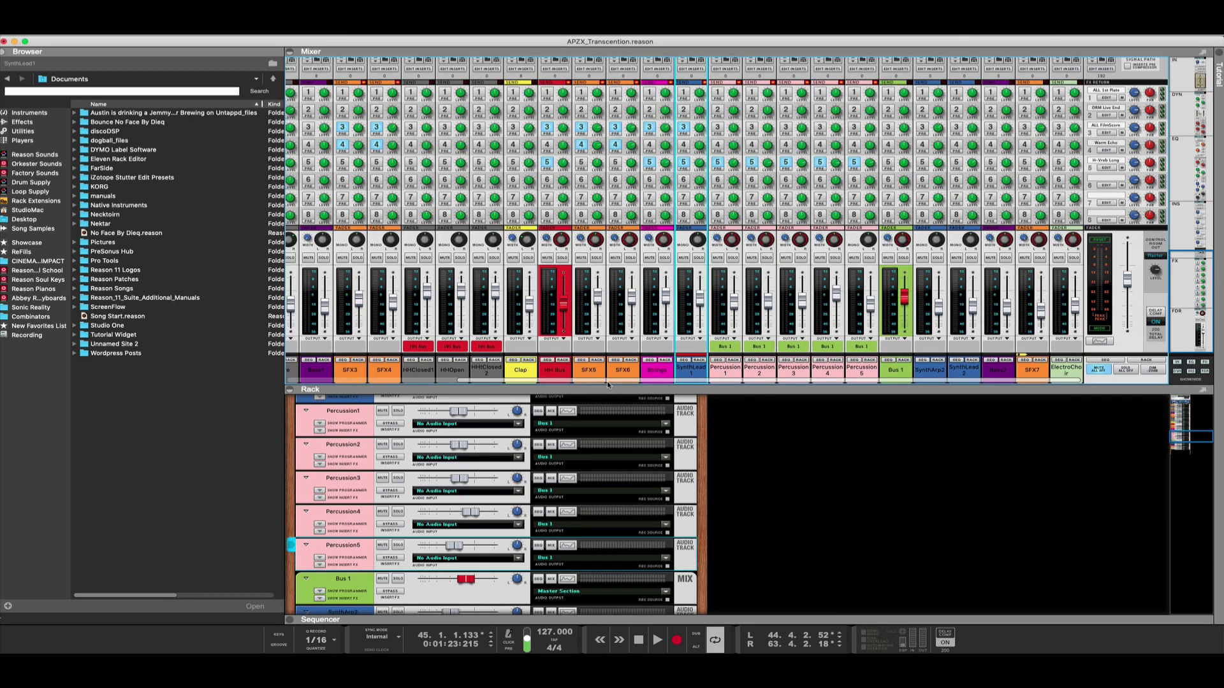